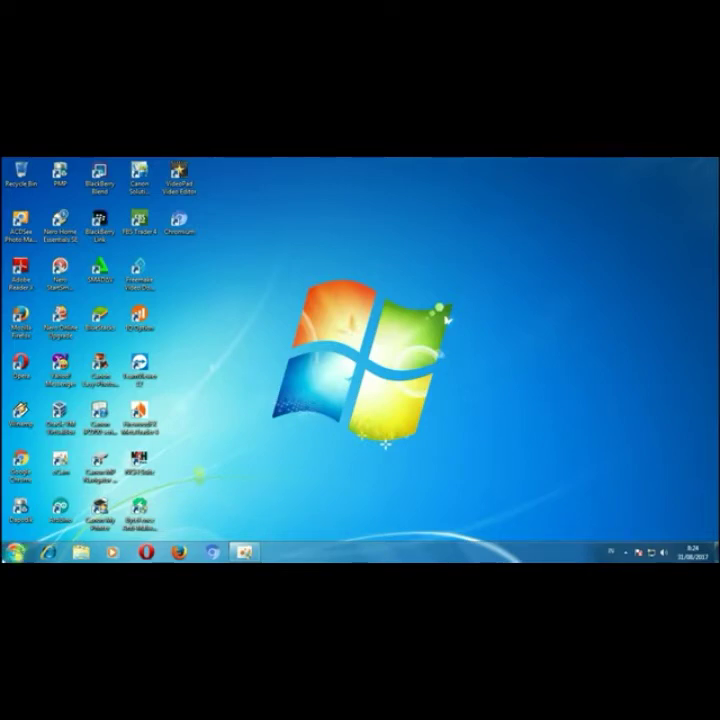
# Step: Start Microsoft Word with a blank document and set its paper size to A4
pyautogui.click(15, 551)
pyautogui.click(66, 325)
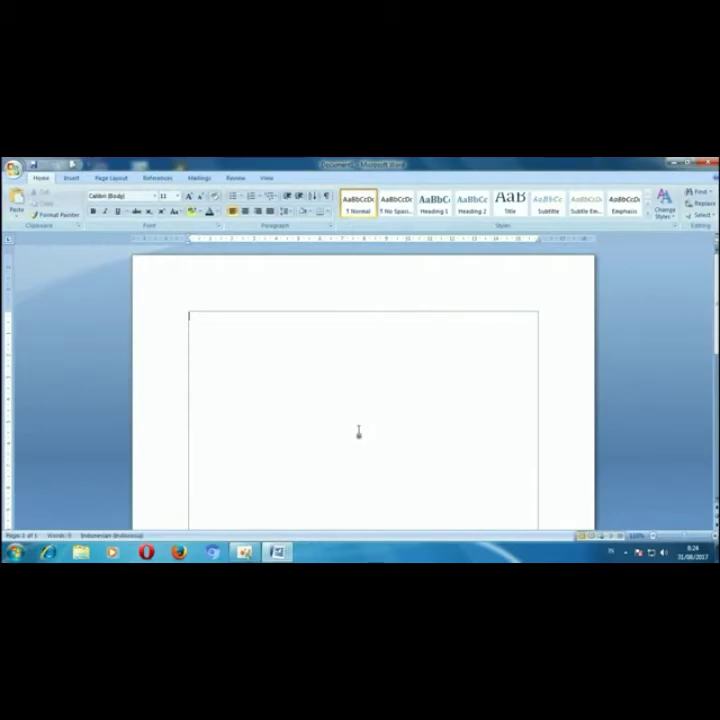
pyautogui.click(111, 177)
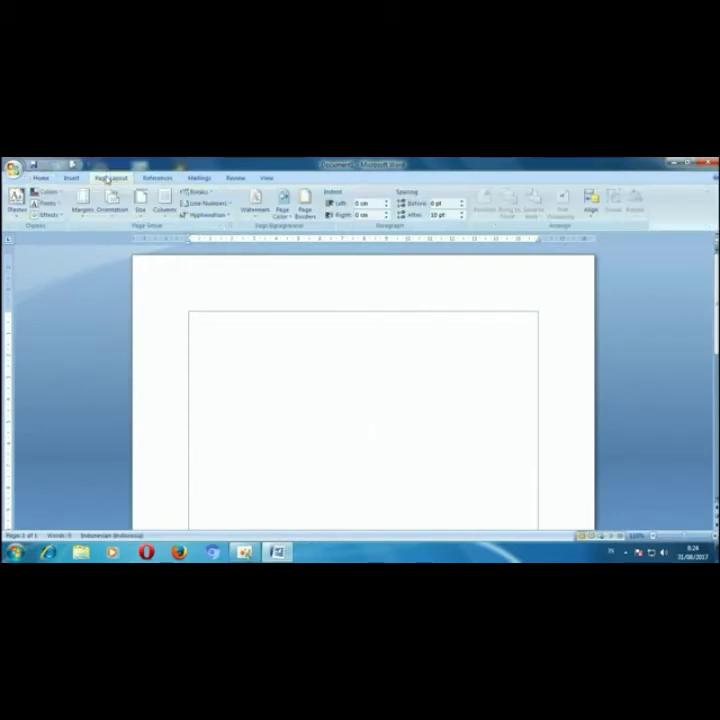
pyautogui.click(140, 205)
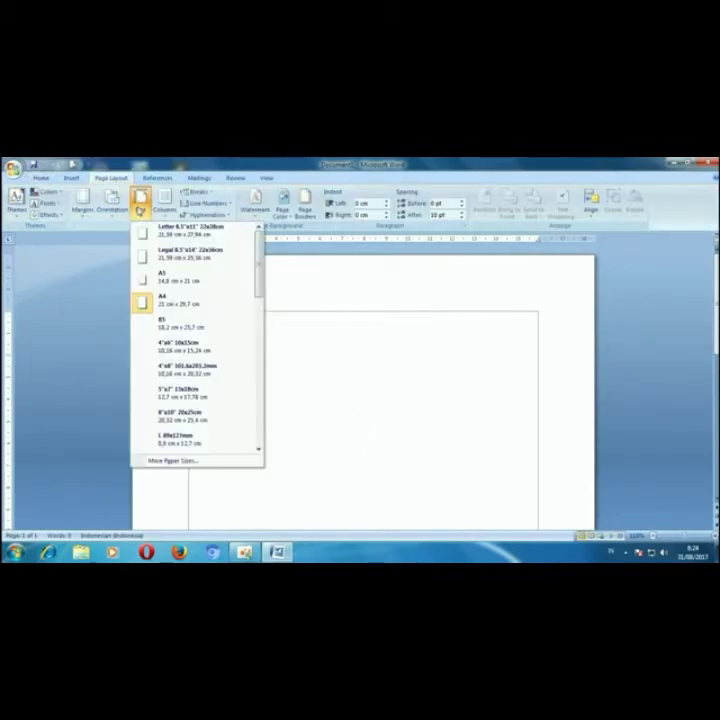
pyautogui.click(190, 305)
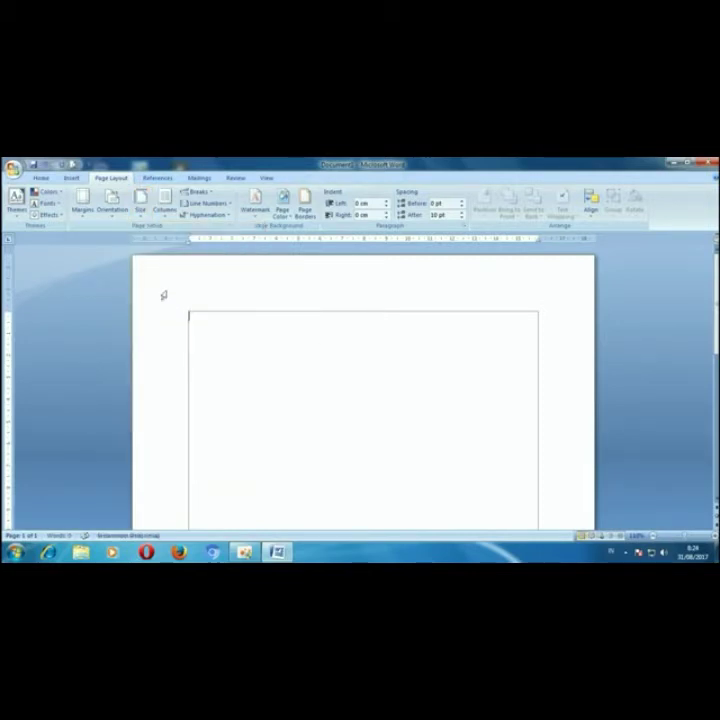
# Step: Enter three paragraphs of random filler text in the Normal style at the start of the page
pyautogui.click(41, 178)
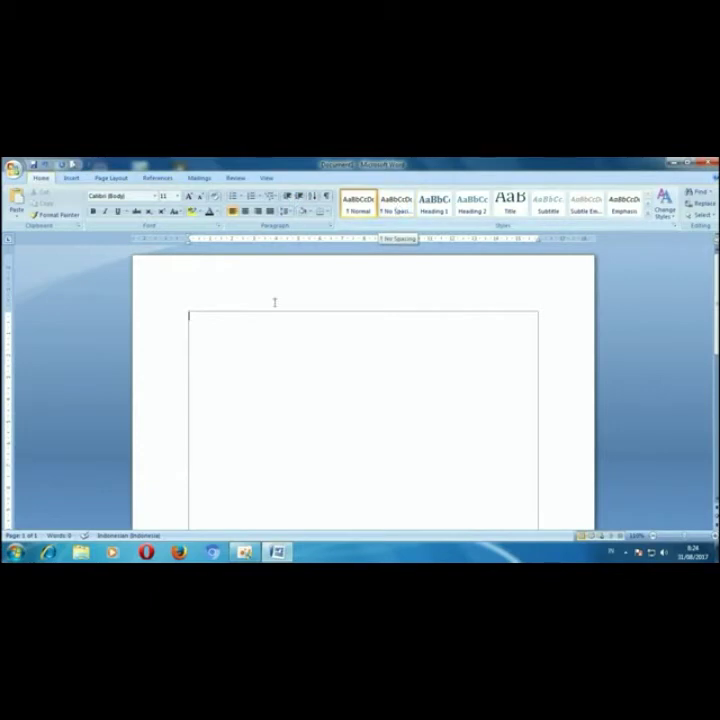
pyautogui.write('KJAHSGDKJGHAD SKLJAGLD')
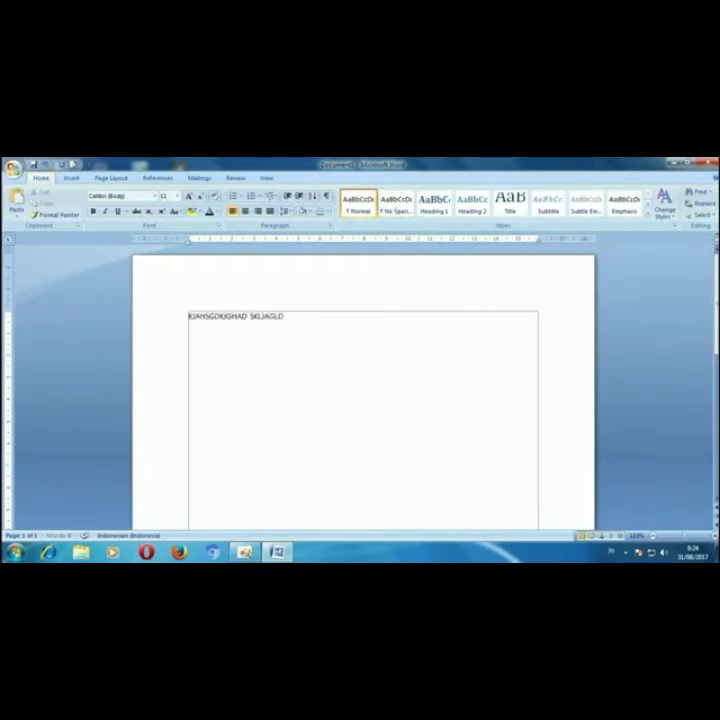
pyautogui.write('SJKAGSLKDJA;SKJDA  ASLJDGL;KSJDA')
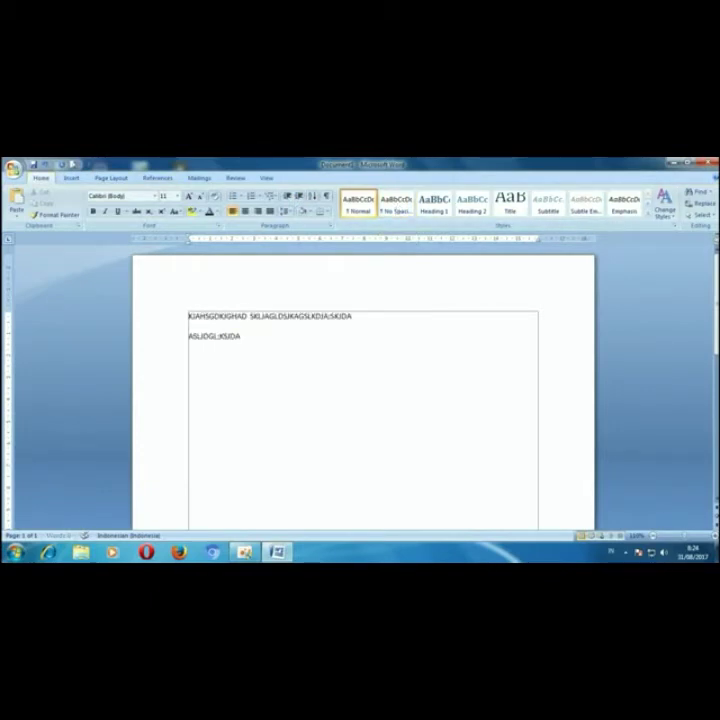
pyautogui.press('Return')
pyautogui.write('ALJSDGAL;KJSD')
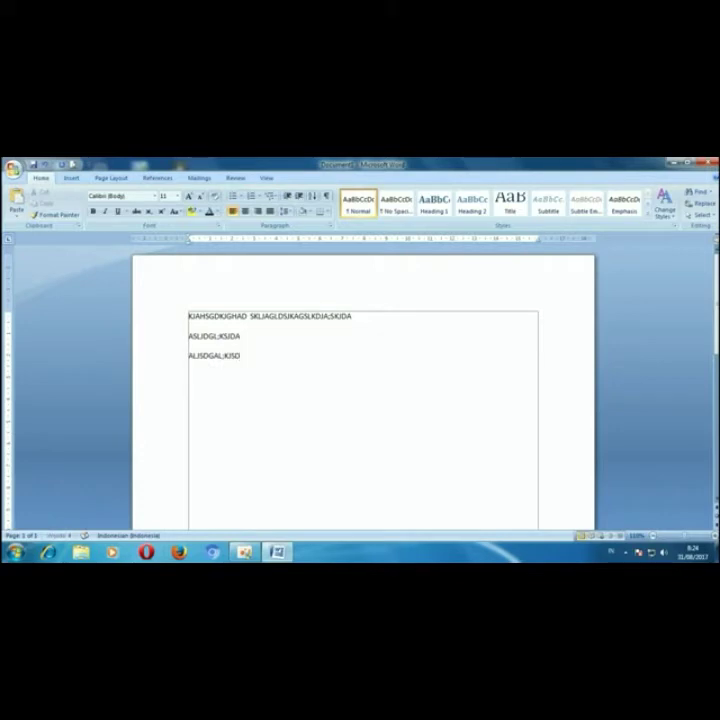
# Step: Apply the No Spacing style below the first paragraphs and enter four more lines of random filler text
pyautogui.click(396, 204)
pyautogui.write('A')
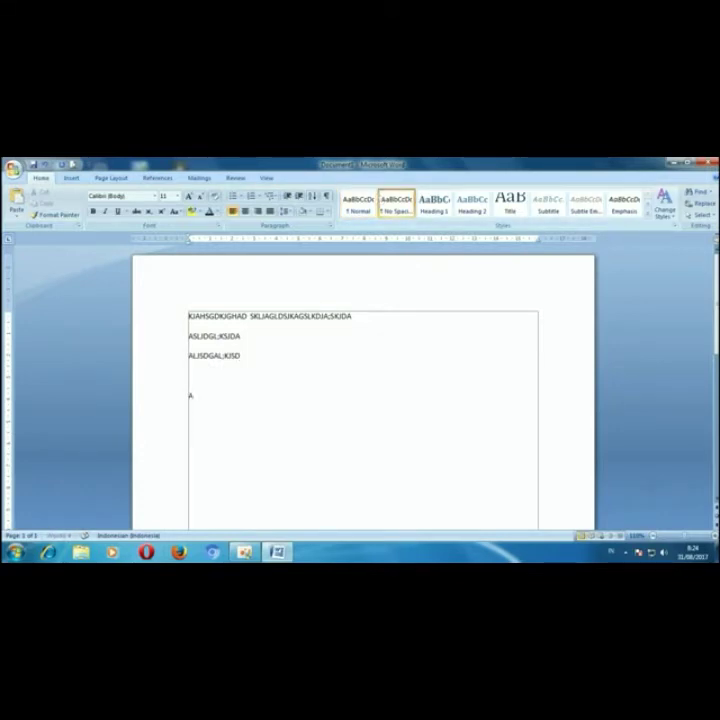
pyautogui.write('/LKSDH;LAKS DLAKSD')
pyautogui.press('Return')
pyautogui.write('AS;DLKAS;L;DKAS')
pyautogui.press('Return')
pyautogui.write('DAS;DKLJA')
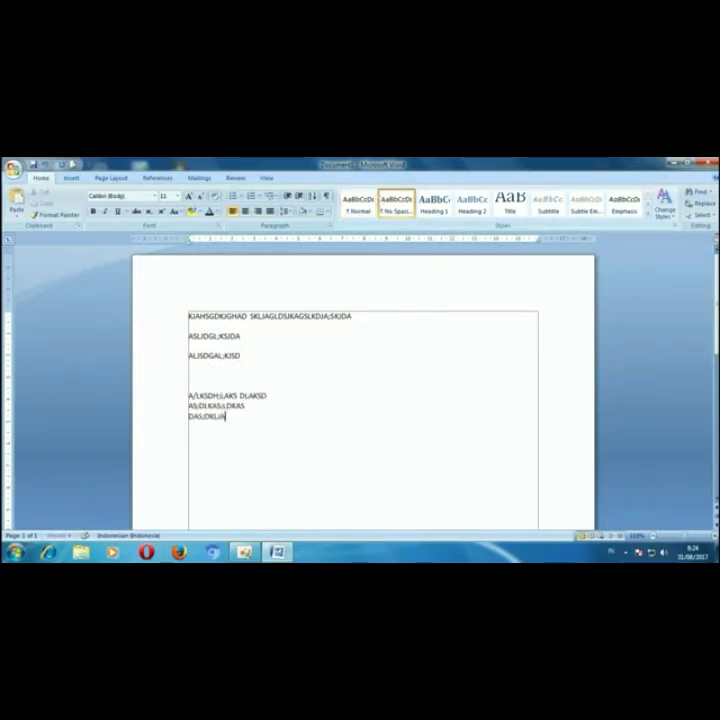
pyautogui.write('KDLA')
pyautogui.press('Return')
pyautogui.write("SDA;KSJD'AL;SD")
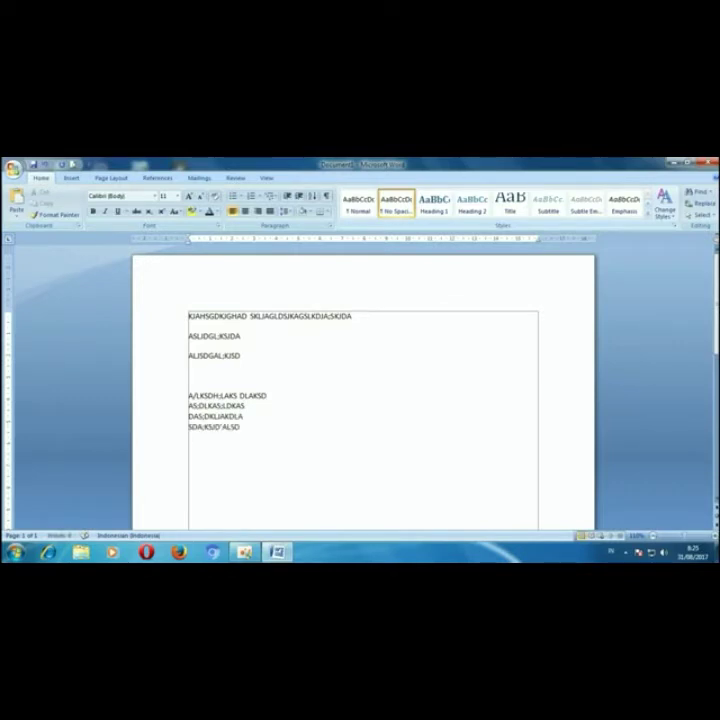
# Step: Highlight the four No Spacing lines for comparison, and delete all filler text from the document
pyautogui.hotkey('ctrl', 'a')
pyautogui.click(238, 381)
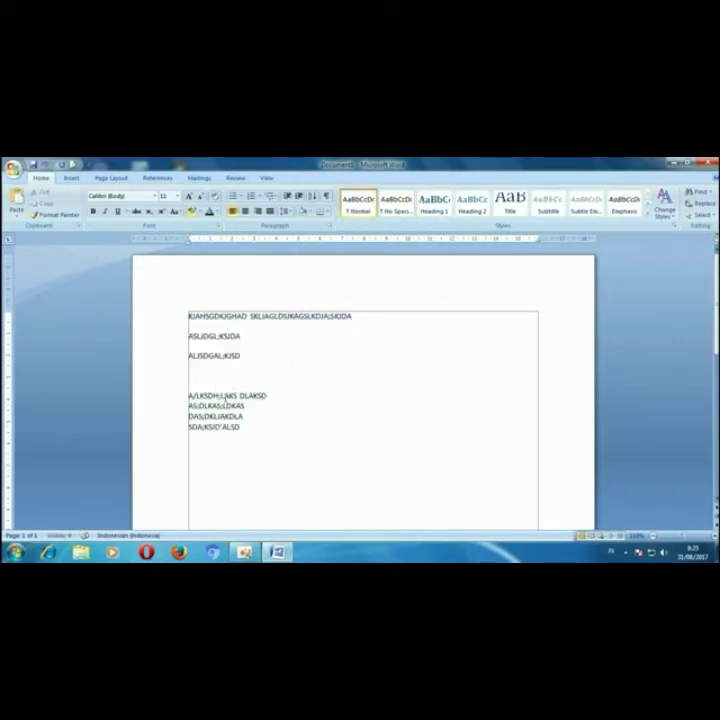
pyautogui.moveTo(225, 395); pyautogui.dragTo(249, 426)
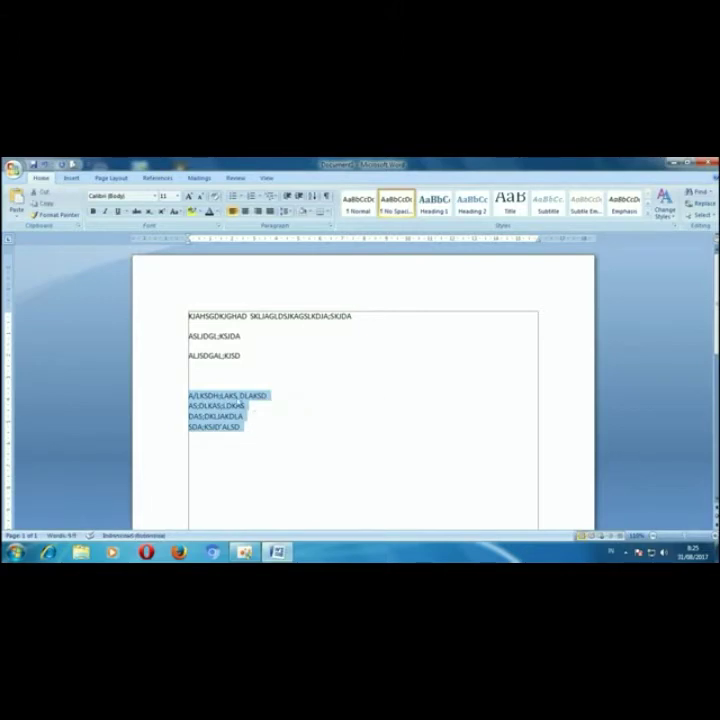
pyautogui.click(225, 396)
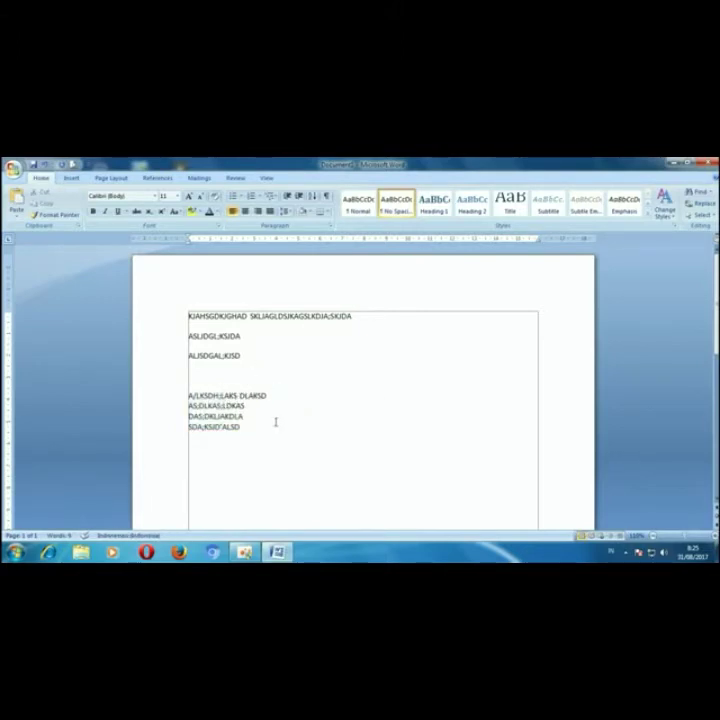
pyautogui.hotkey('ctrl', 'a')
pyautogui.press('Delete')
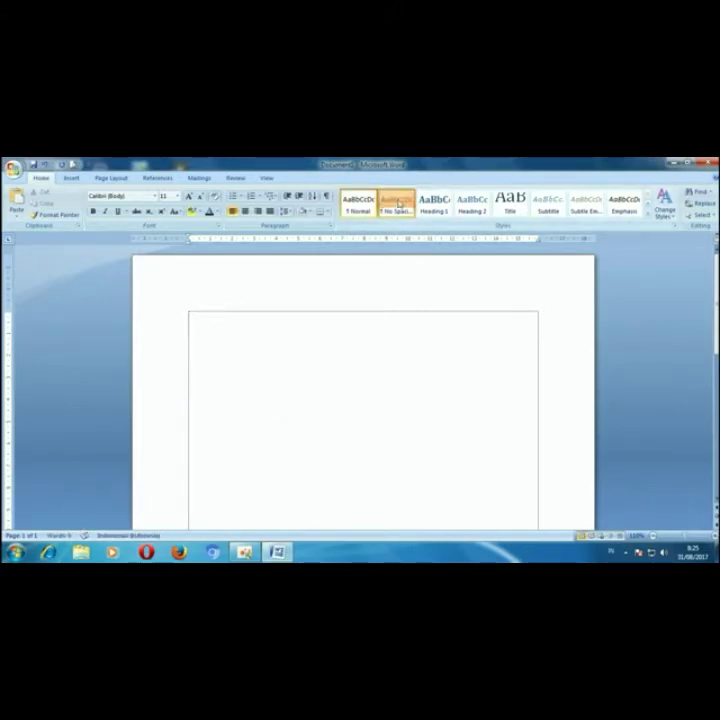
# Step: Apply the No Spacing style with centred alignment and enter the heading "STRUKTUR ORGANISASI"
pyautogui.click(396, 203)
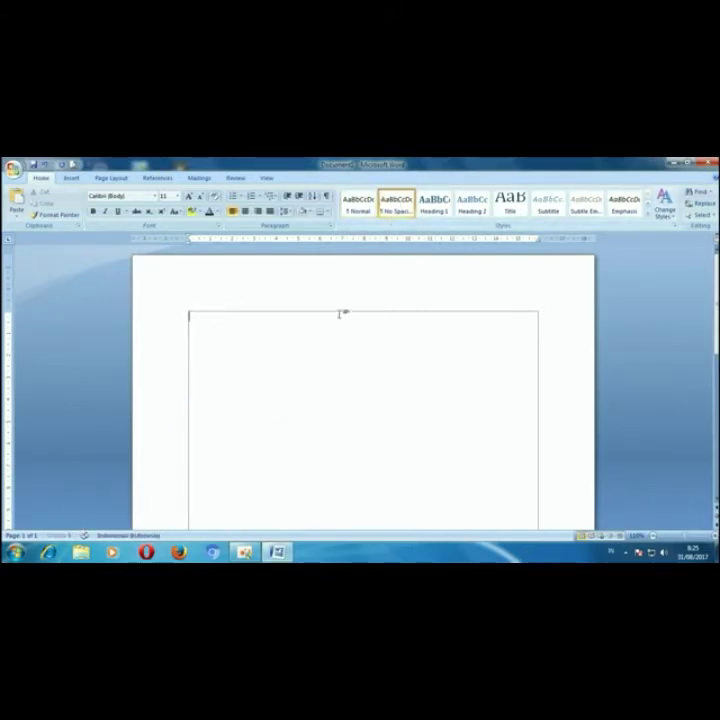
pyautogui.click(246, 213)
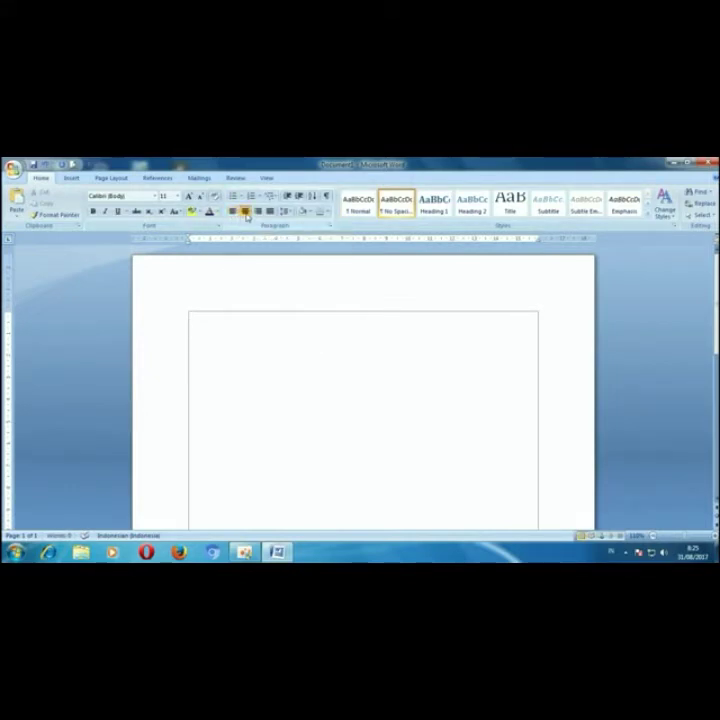
pyautogui.write('STRUKT')
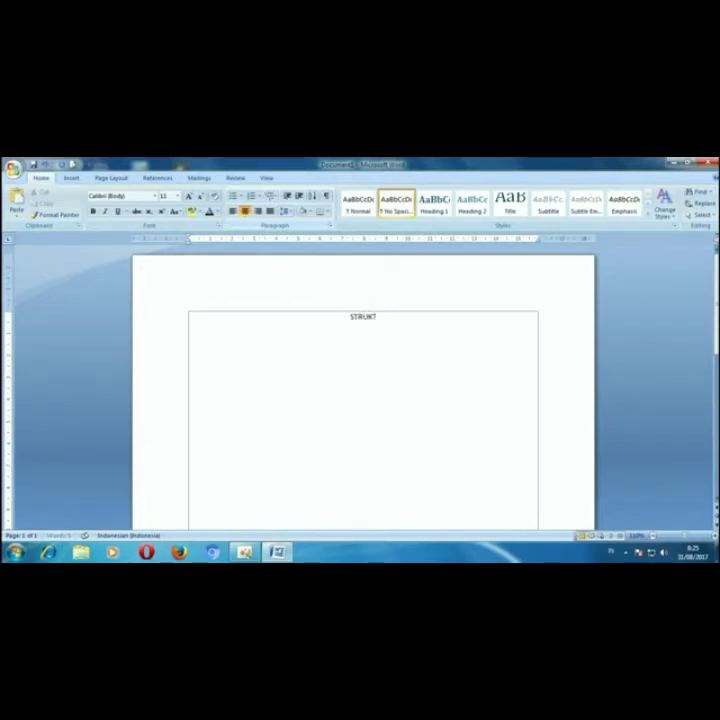
pyautogui.write('UR ORGA')
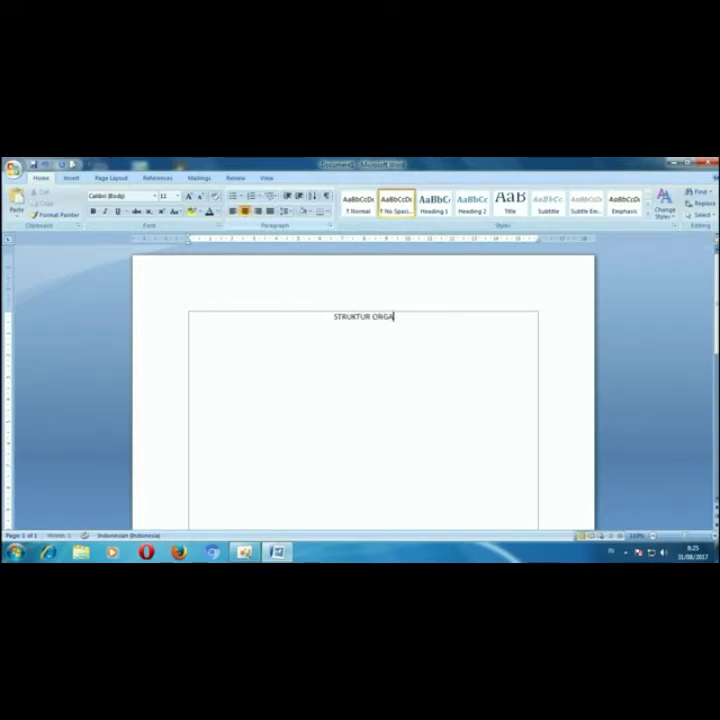
pyautogui.write('NISASI')
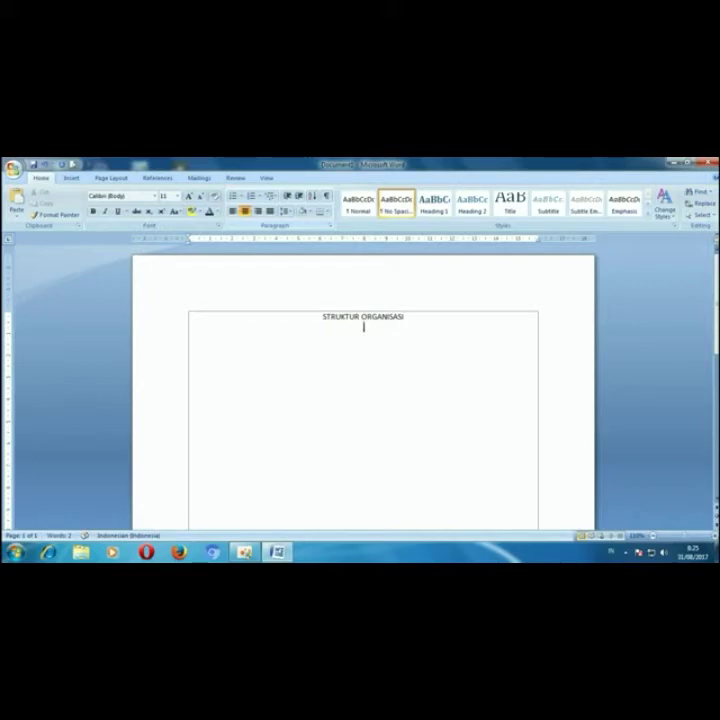
# Step: Add the second heading line "LAB KOMPUTER SMA NEGERI 1 INDONESIA" followed by blank lines
pyautogui.press('Return')
pyautogui.write('LAB KOMPUTER SM')
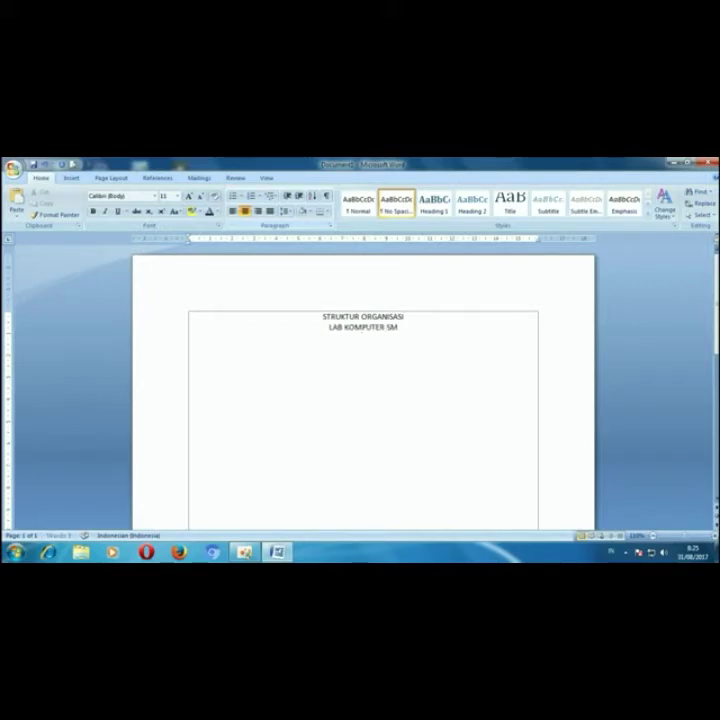
pyautogui.write('A NEGERI 1')
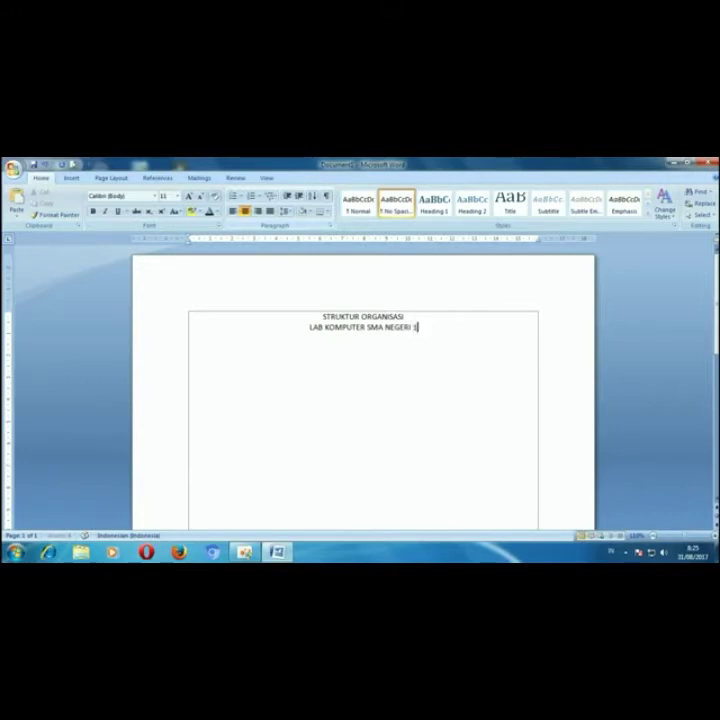
pyautogui.write(' INDONESIA')
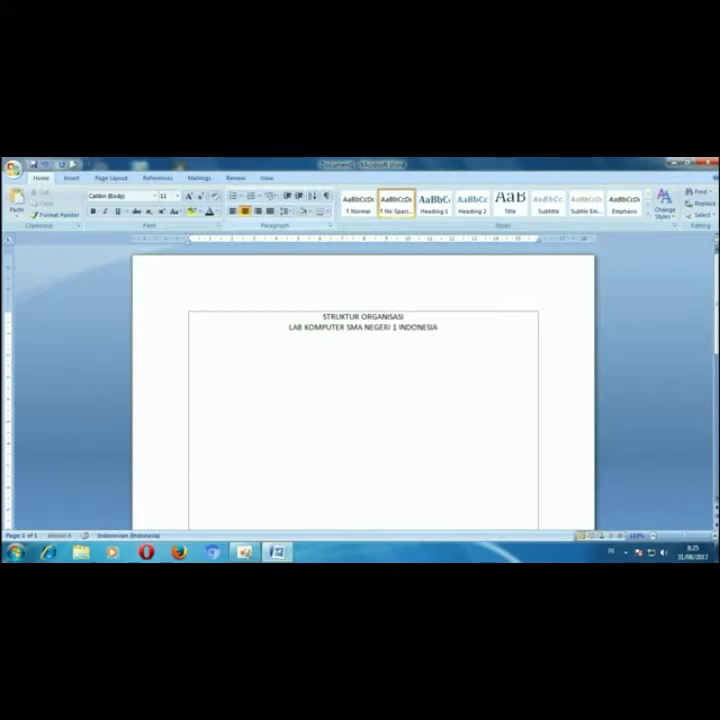
pyautogui.press('Return')
pyautogui.press('Return')
pyautogui.press('Return')
# Step: Format both heading lines in bold at font size 16, and return to the blank area below them
pyautogui.moveTo(319, 316); pyautogui.dragTo(439, 328)
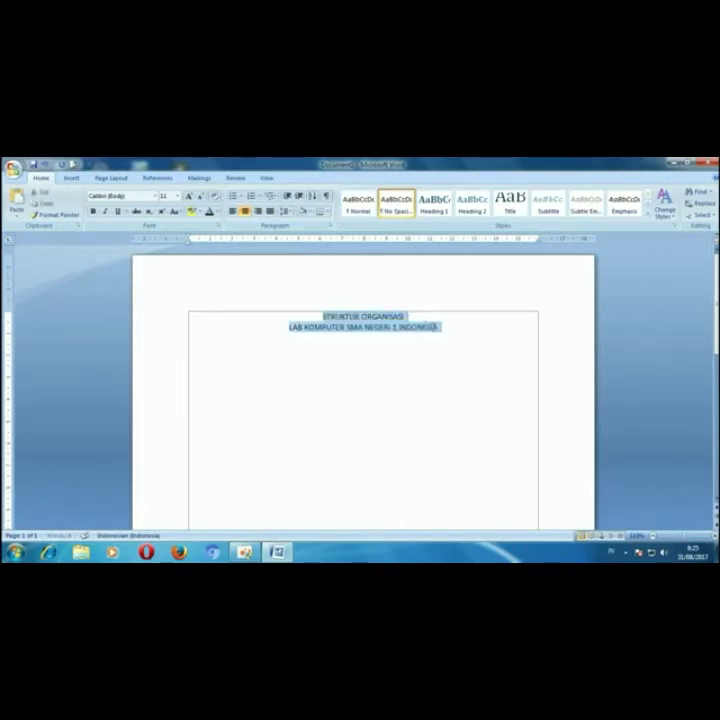
pyautogui.click(176, 196)
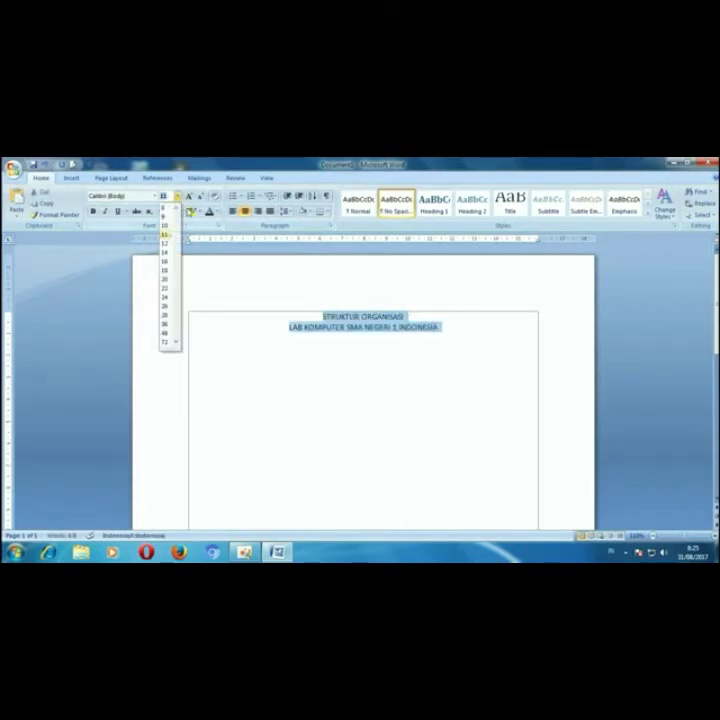
pyautogui.click(165, 264)
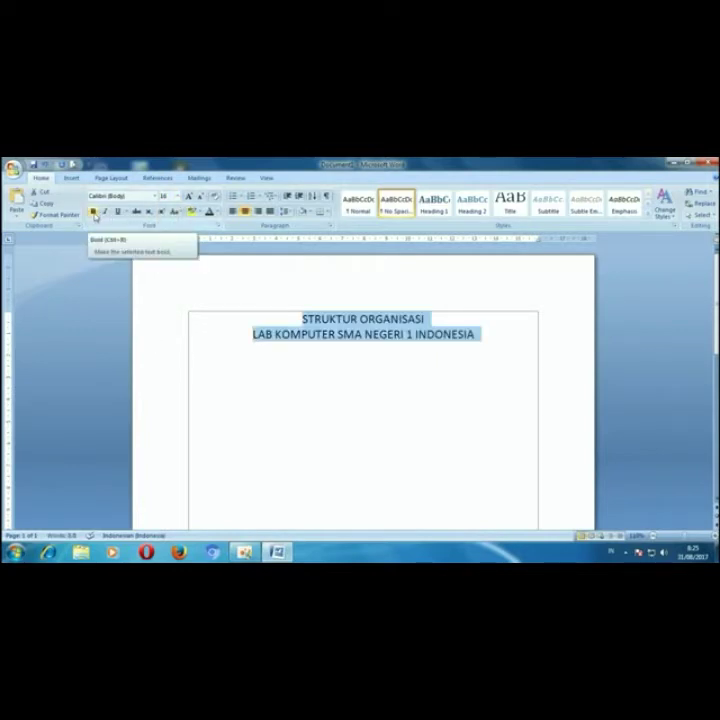
pyautogui.click(94, 212)
pyautogui.click(359, 393)
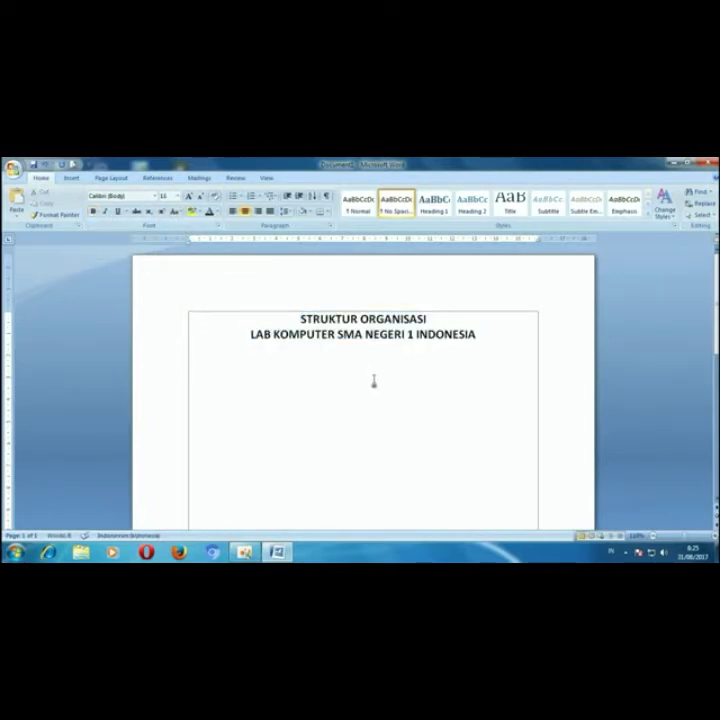
# Step: Examine the Hierarchy layouts available for SmartArt graphics, including Organization Chart, without inserting one
pyautogui.click(72, 179)
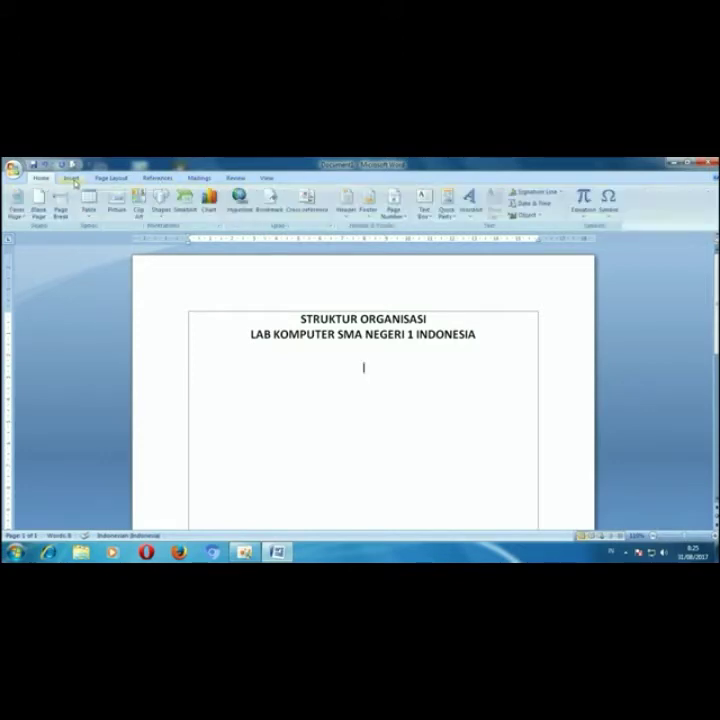
pyautogui.click(186, 210)
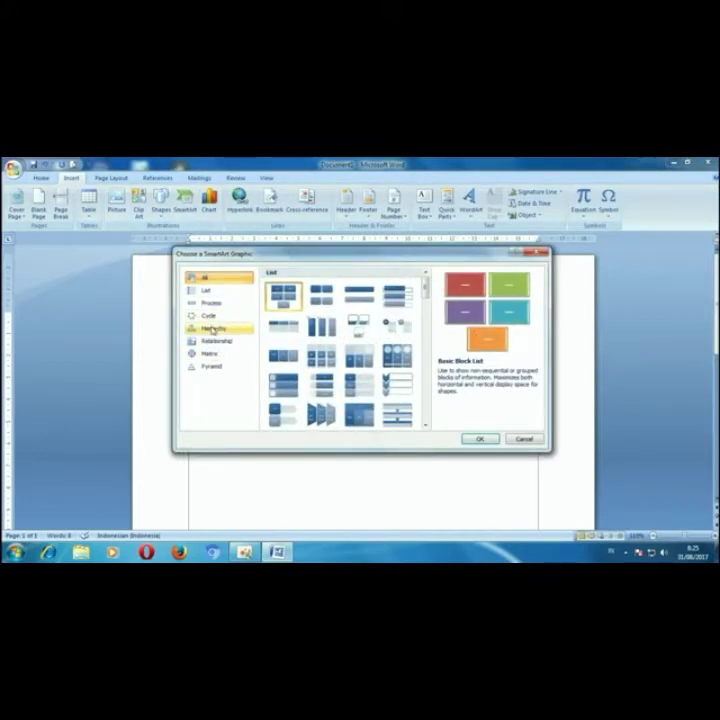
pyautogui.click(212, 328)
pyautogui.click(296, 286)
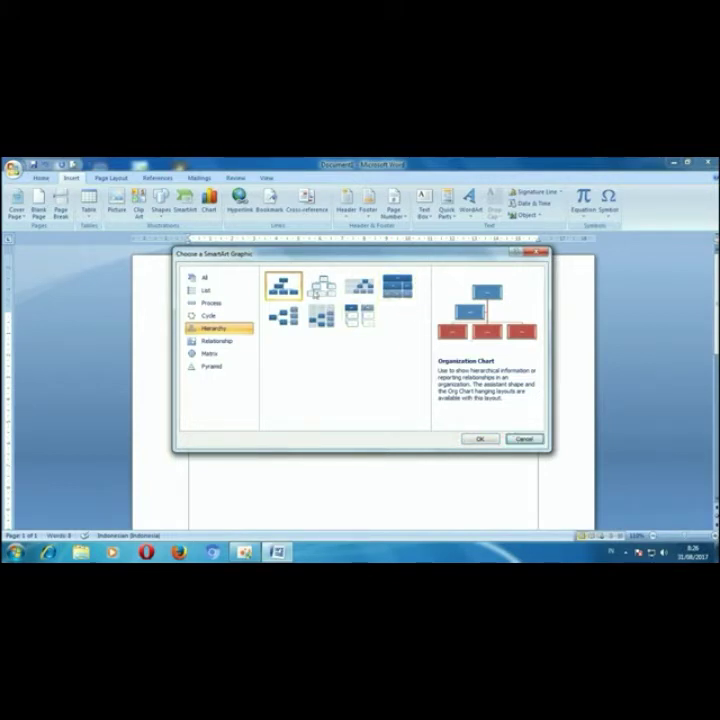
pyautogui.click(524, 440)
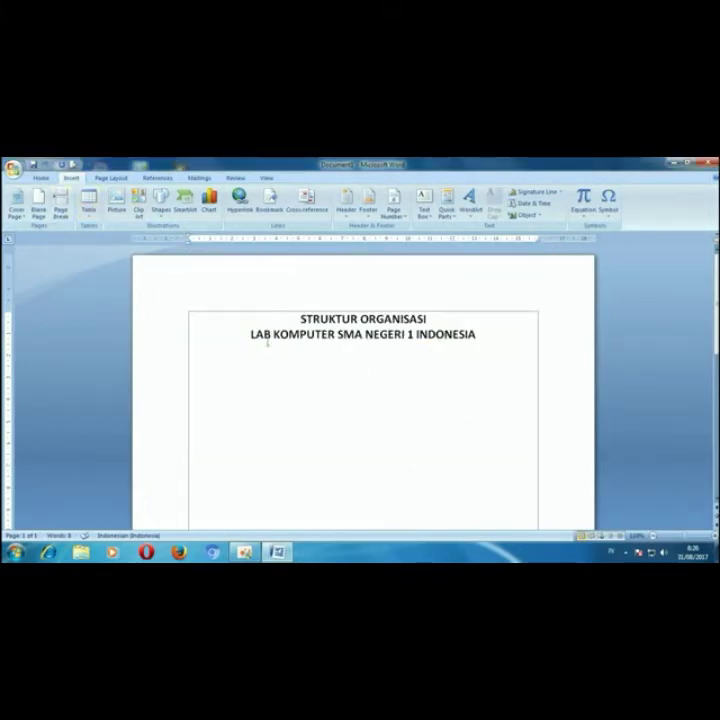
pyautogui.click(41, 178)
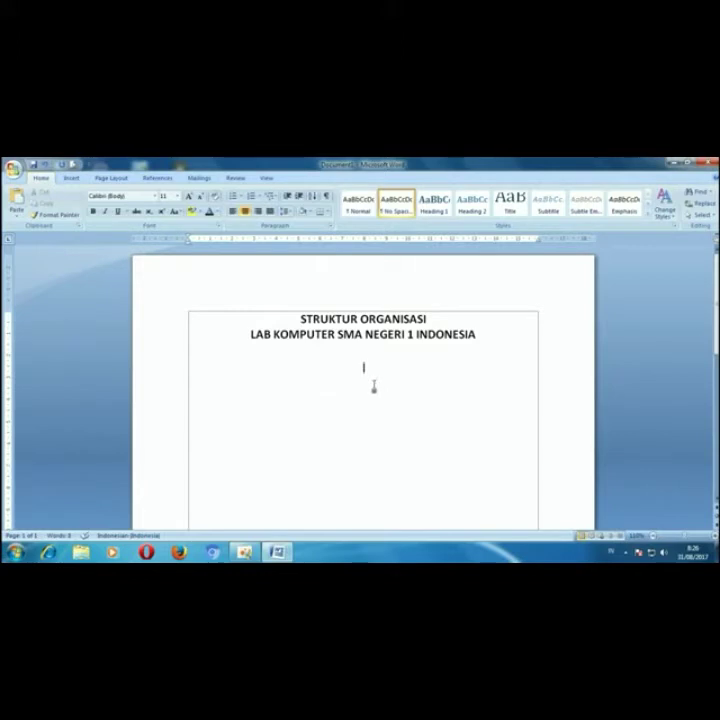
# Step: Insert a Simple Text Box below the two heading lines
pyautogui.click(70, 178)
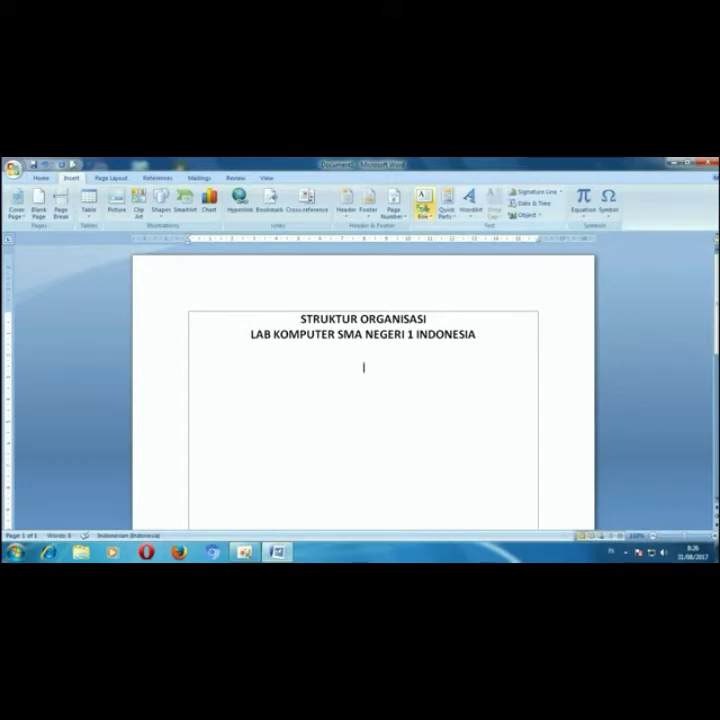
pyautogui.click(424, 207)
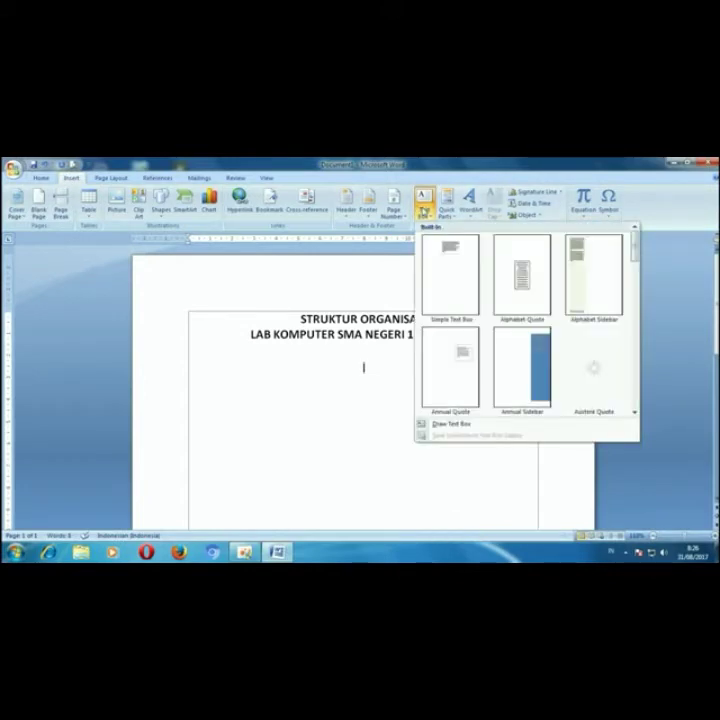
pyautogui.click(443, 300)
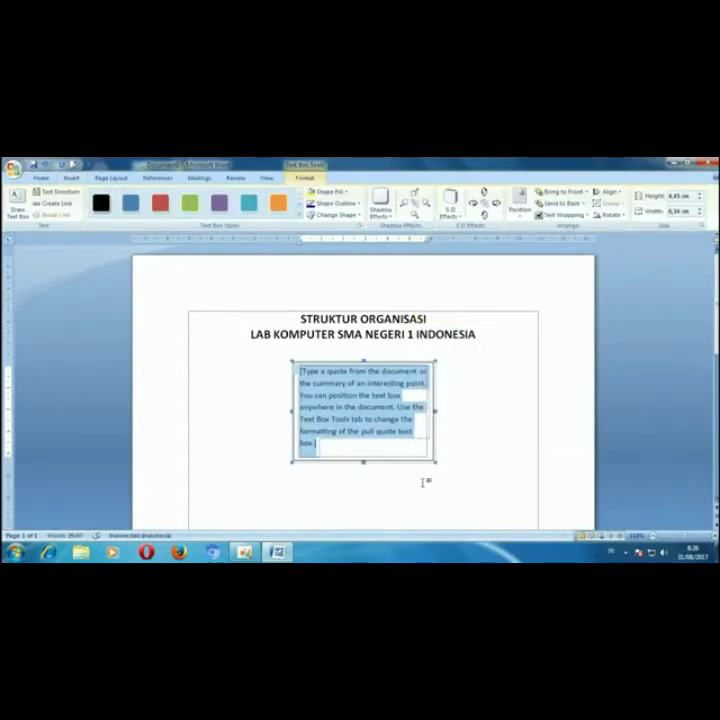
# Step: Clear the placeholder text from the text box and apply the No Spacing style to its empty line
pyautogui.press('Delete')
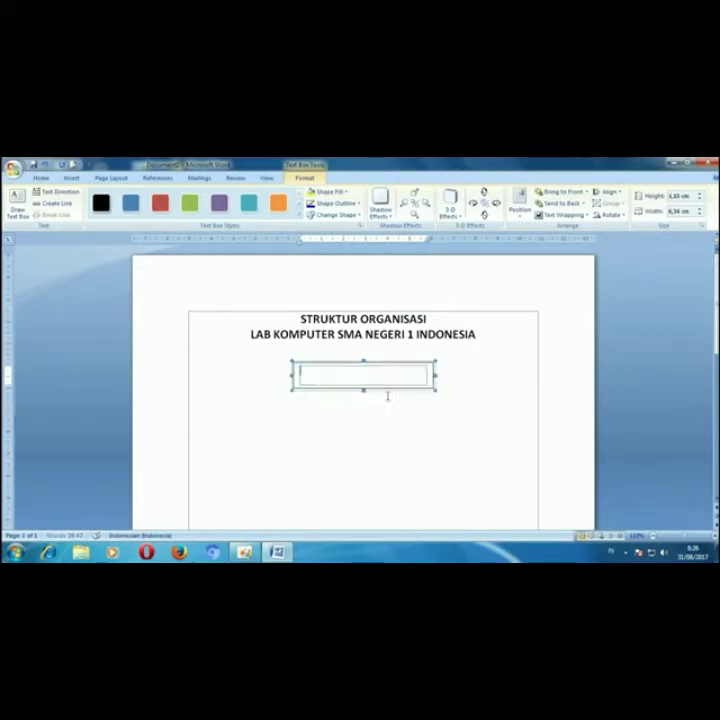
pyautogui.click(42, 178)
pyautogui.click(406, 210)
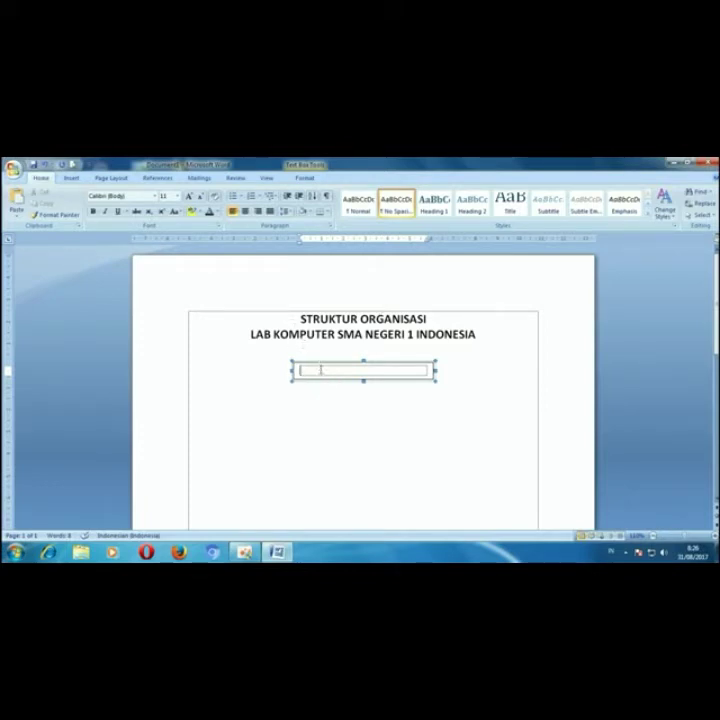
pyautogui.write('SDFS')
pyautogui.press('BackSpace')
pyautogui.press('BackSpace')
pyautogui.press('BackSpace')
pyautogui.press('BackSpace')
pyautogui.press('BackSpace')
pyautogui.press('BackSpace')
pyautogui.press('BackSpace')
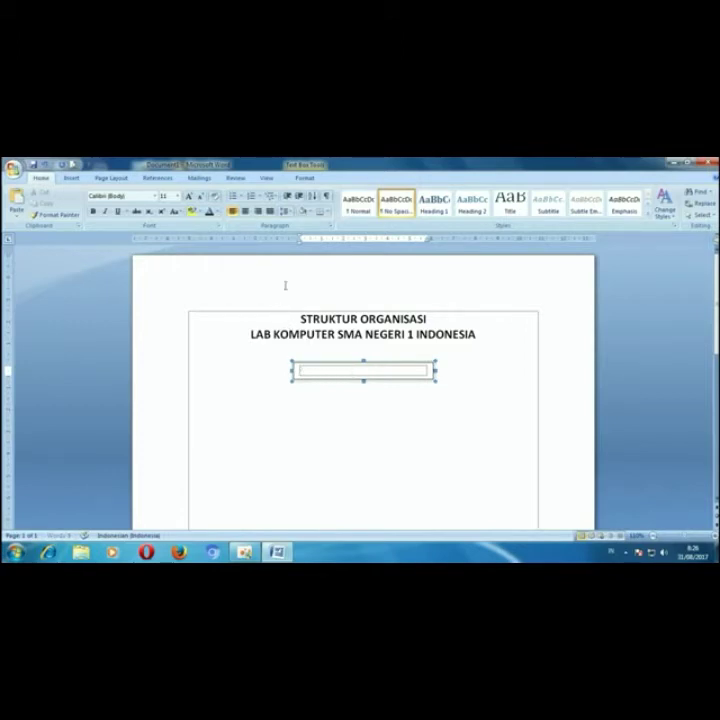
# Step: Centre the text alignment inside the text box and give its outline a heavier line weight
pyautogui.hotkey('ctrl', 'e')
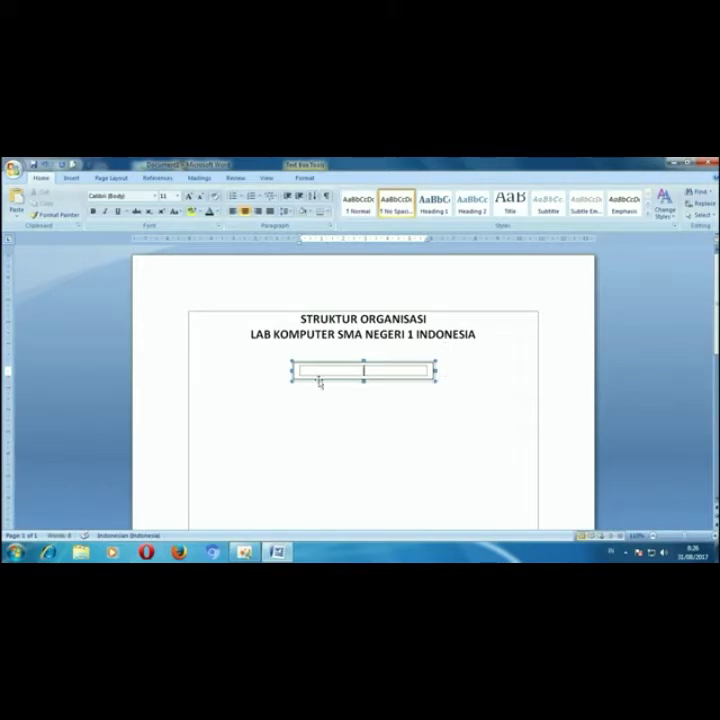
pyautogui.click(305, 178)
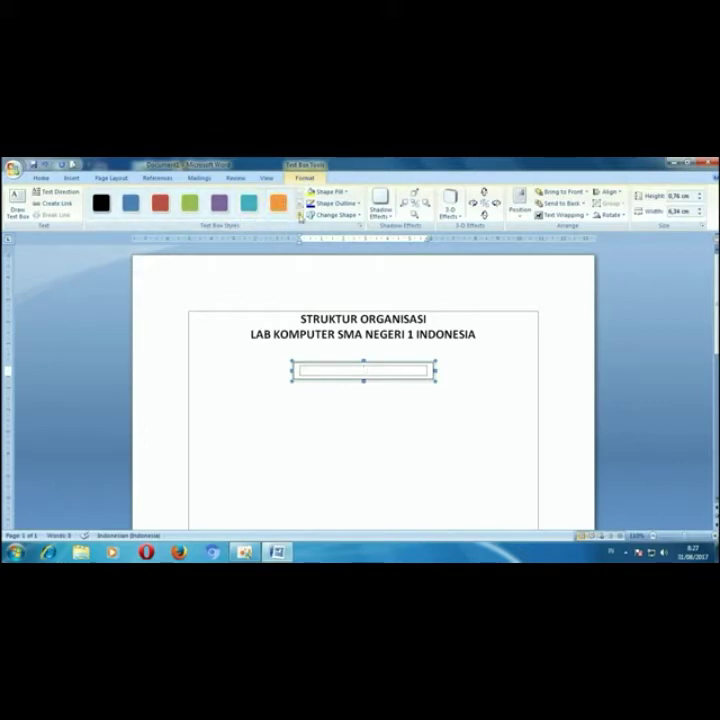
pyautogui.click(298, 215)
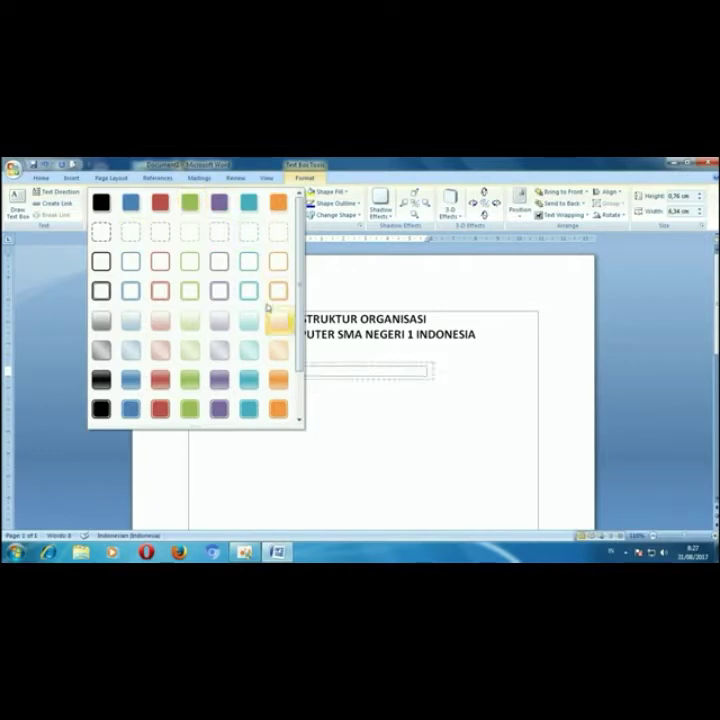
pyautogui.click(353, 205)
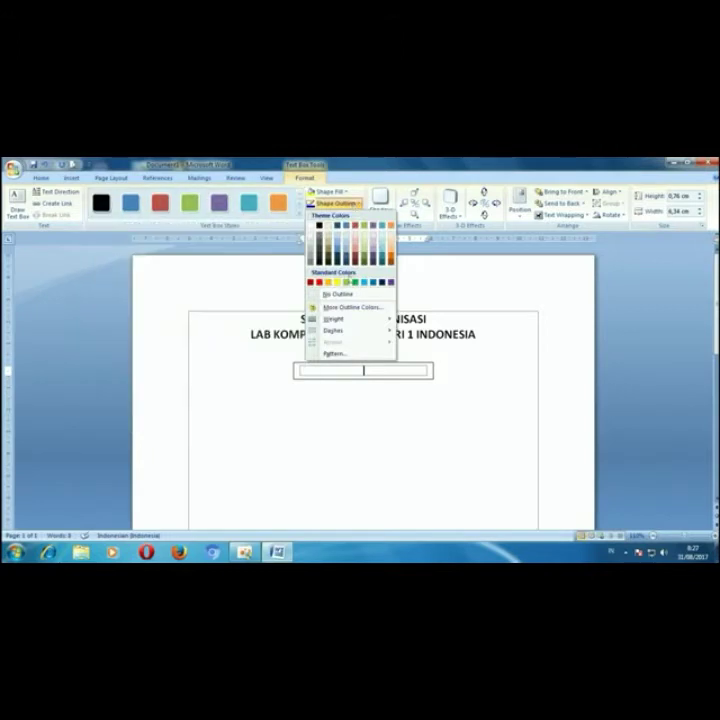
pyautogui.moveTo(349, 321)
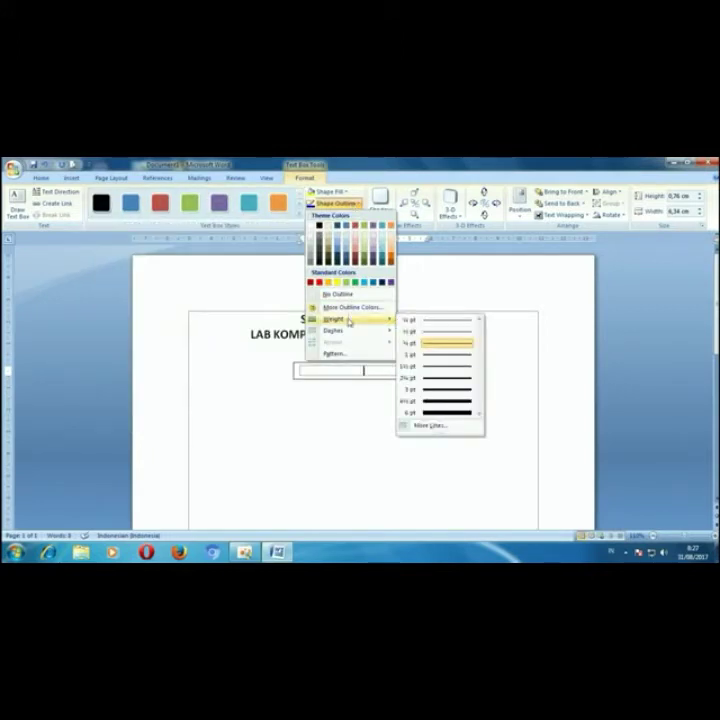
pyautogui.click(427, 372)
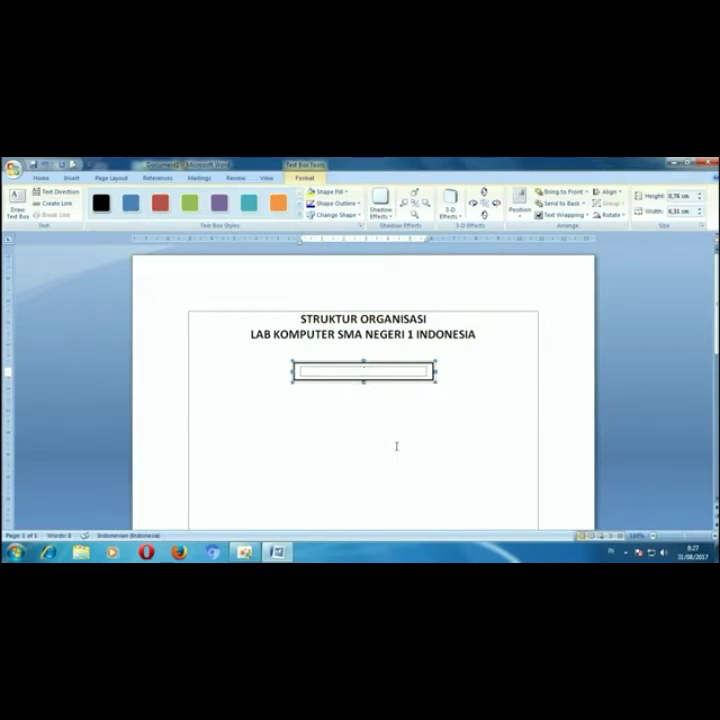
# Step: Label the text box "PENANGGUNG JAWAB" and make the label bold
pyautogui.write('PENANGGUNG JAWAB')
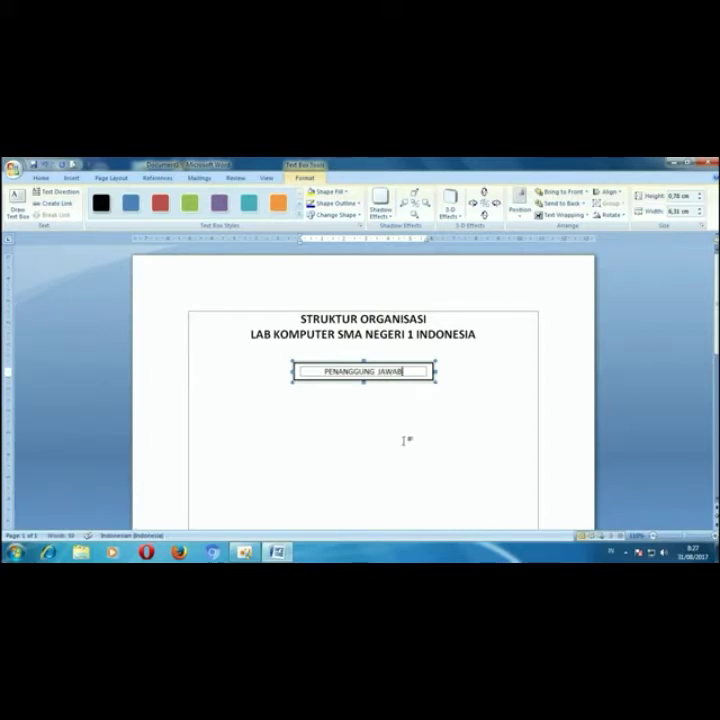
pyautogui.moveTo(410, 371); pyautogui.dragTo(278, 370)
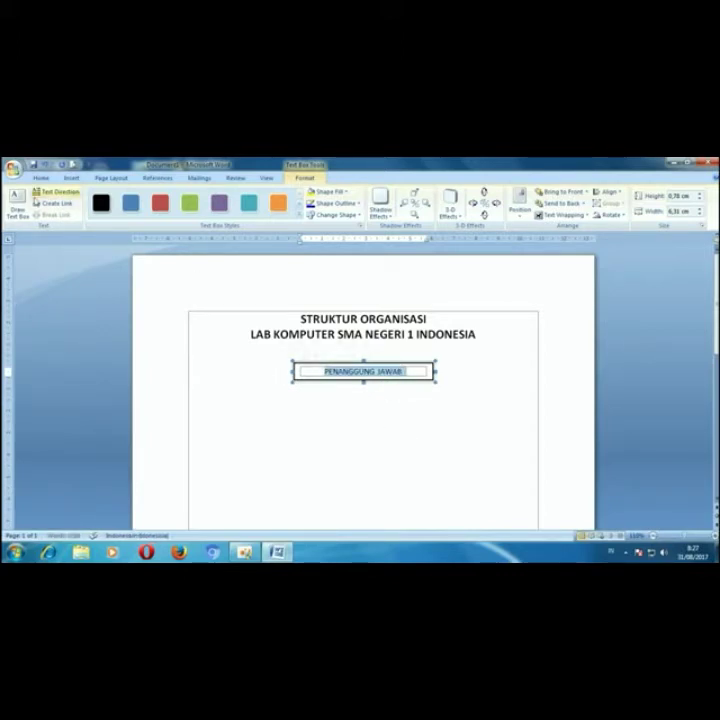
pyautogui.click(41, 177)
pyautogui.click(93, 211)
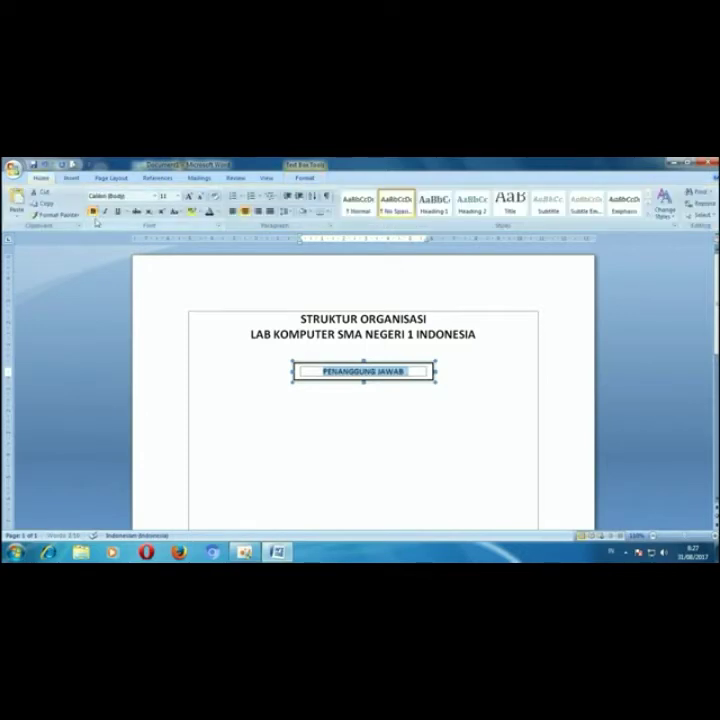
pyautogui.click(400, 388)
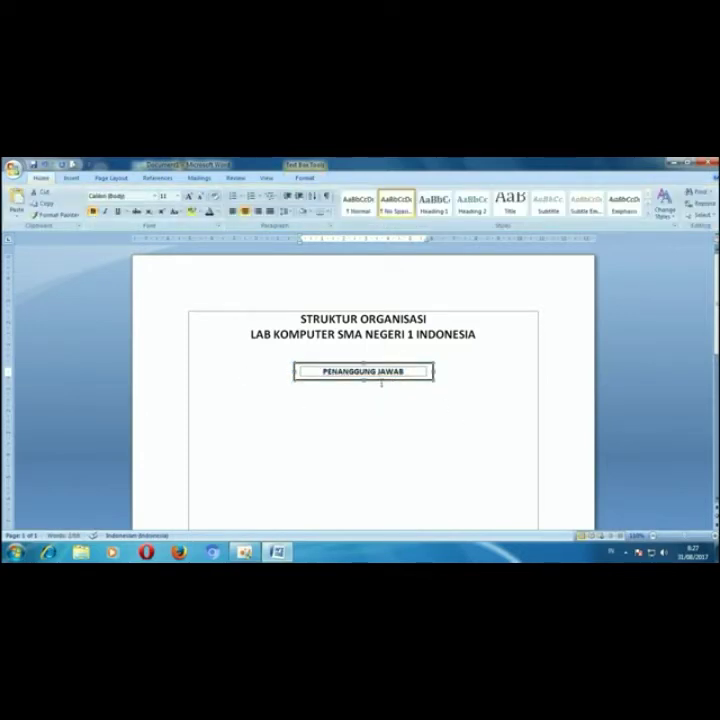